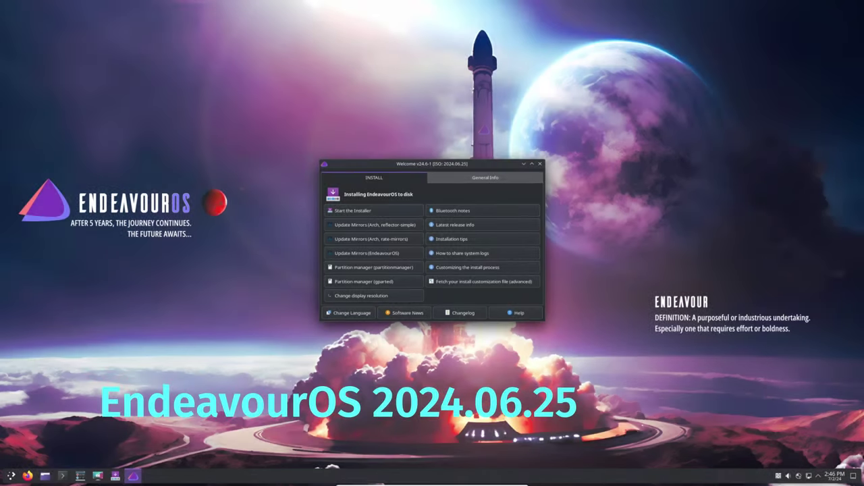
Close the Welcome window, then open the Home folder in the Dolphin file manager in a repositioned, enlarged window
click(539, 163)
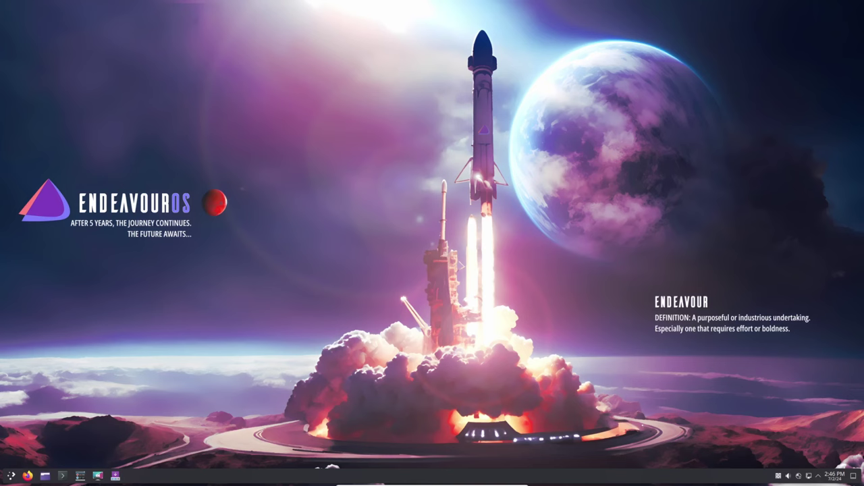
click(44, 476)
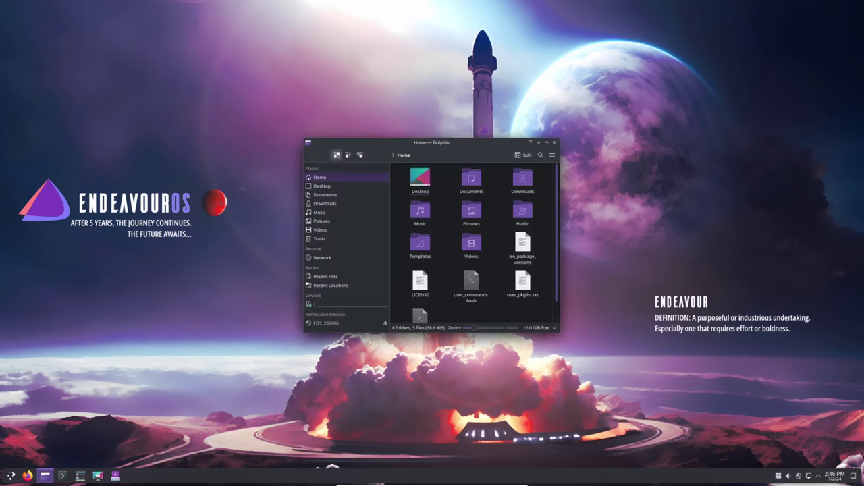
drag(431, 142, 382, 68)
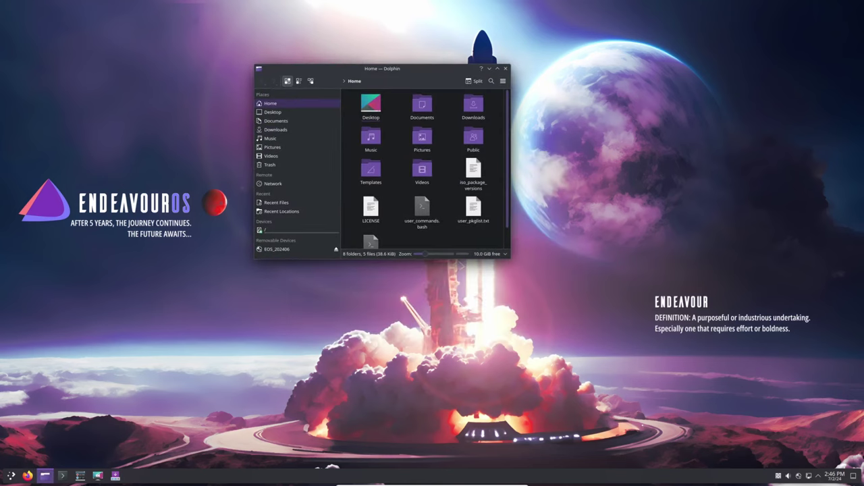
drag(511, 259, 754, 314)
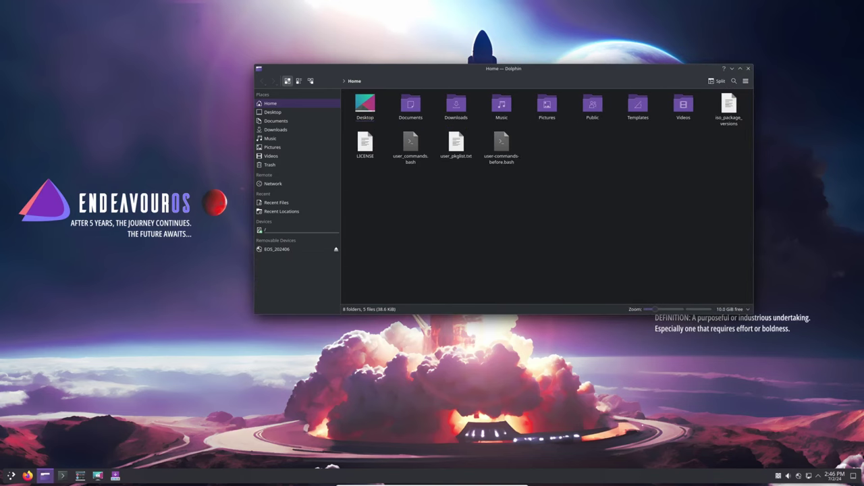
Open the About Dolphin information from the file manager's help options
click(680, 69)
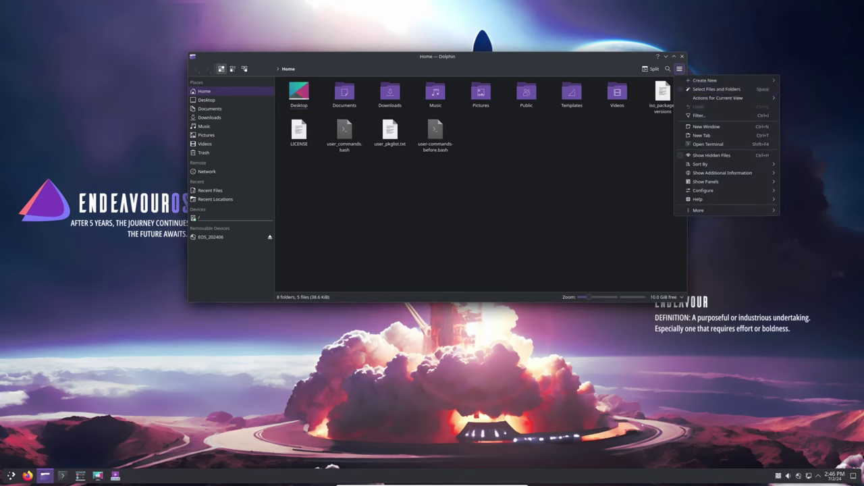
mouse_move(698, 199)
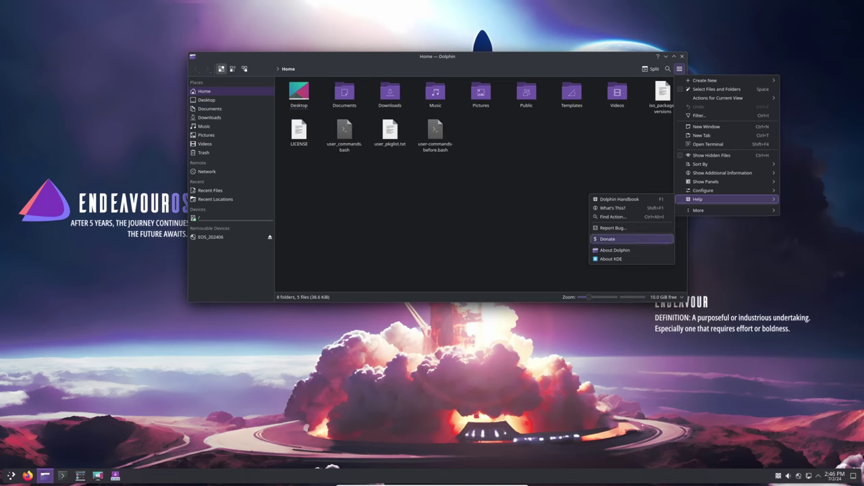
click(615, 250)
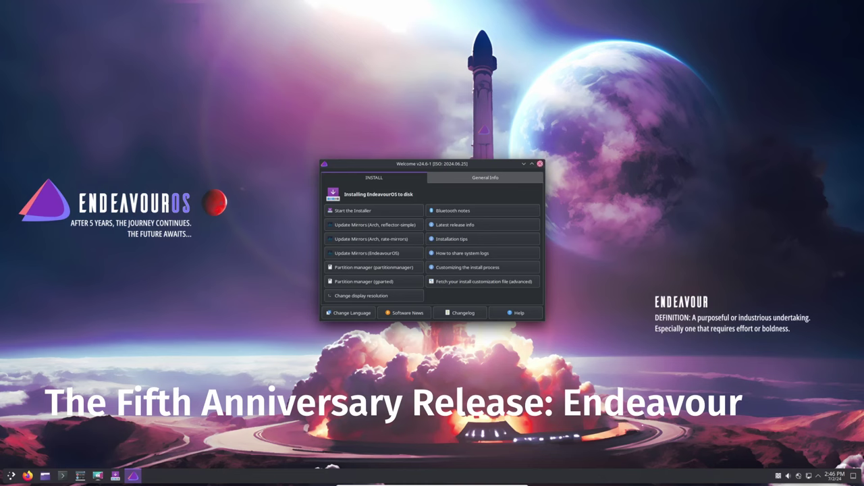
Dismiss the EndeavourOS Welcome window and open Dolphin on the Home folder, enlarging and repositioning its window
click(540, 163)
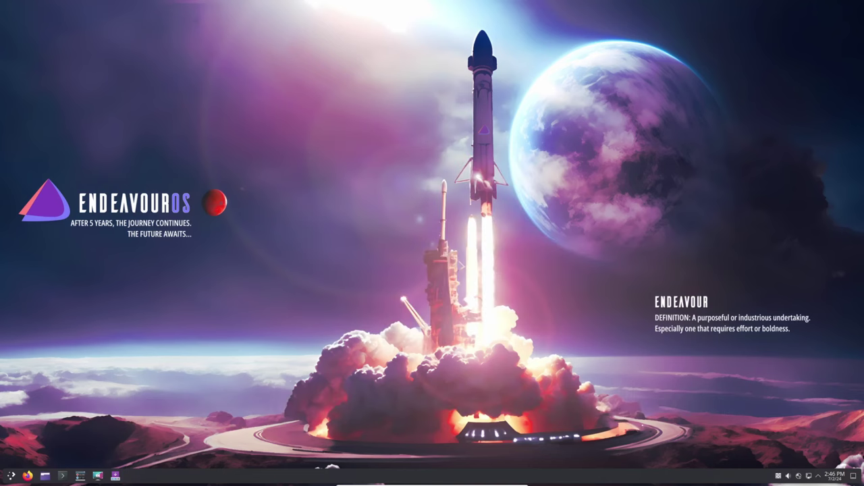
click(44, 476)
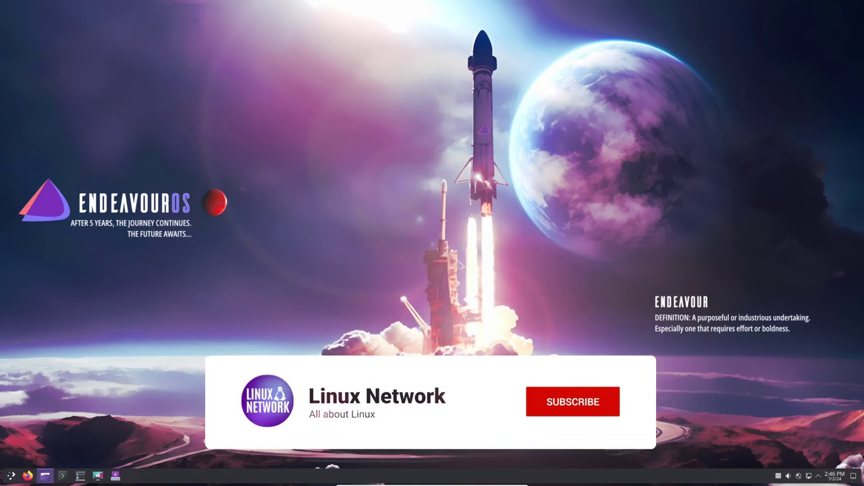
drag(432, 143, 382, 68)
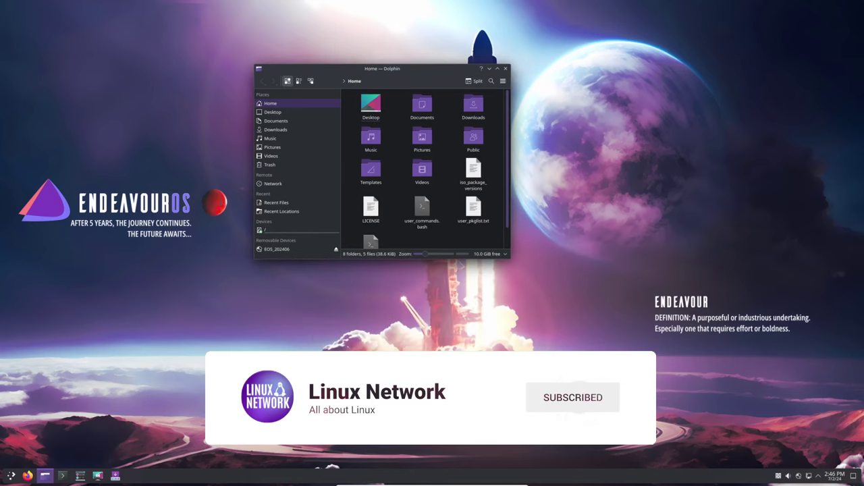
drag(510, 258, 753, 314)
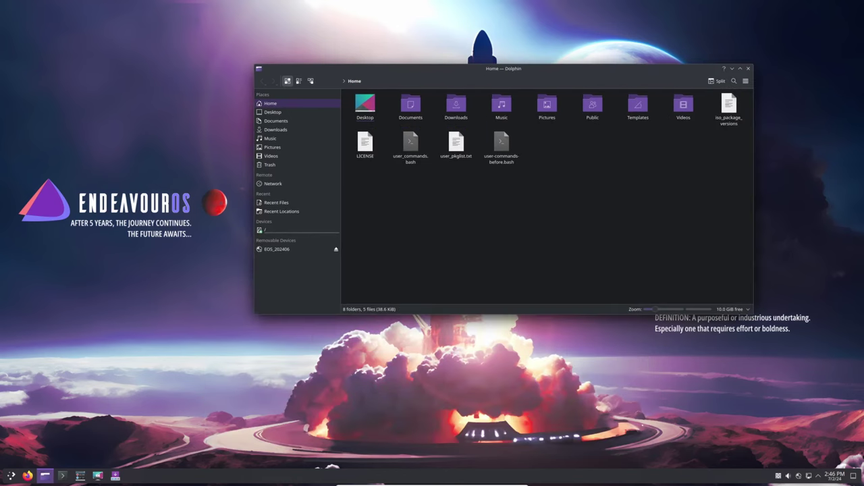
drag(504, 69, 437, 56)
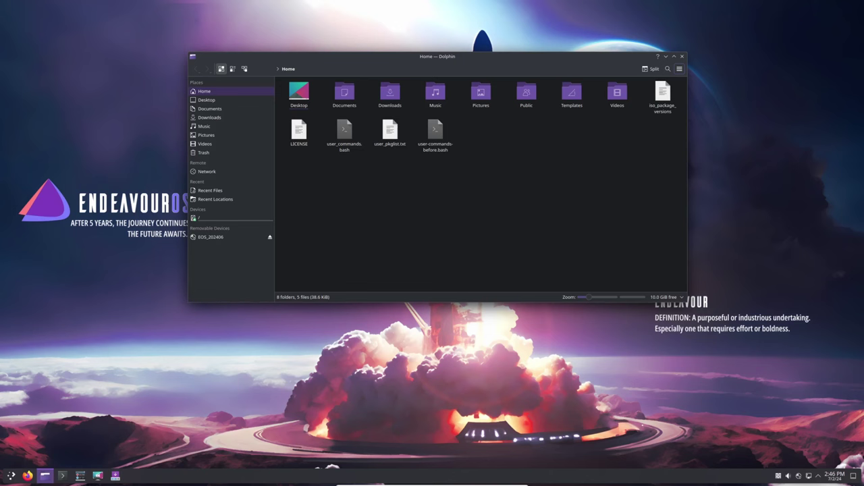
Bring up the help options of the Dolphin file manager
click(679, 69)
mouse_move(698, 200)
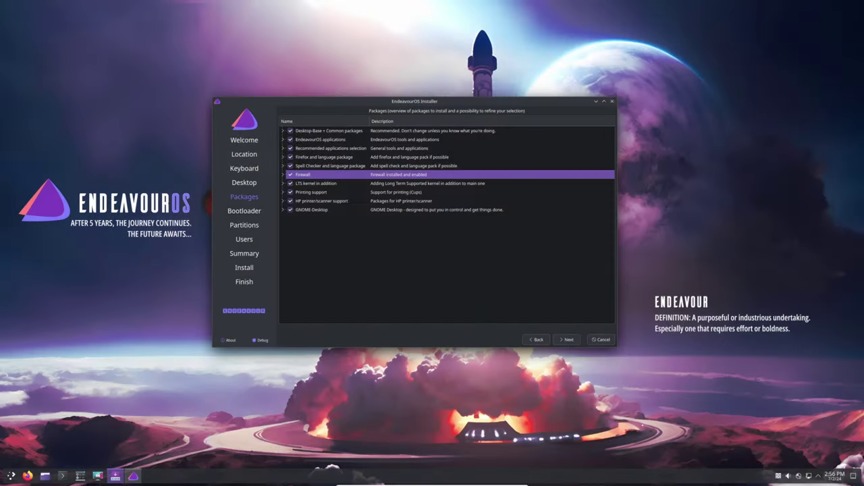
Go back through the EndeavourOS installer from the Packages page past the Desktop and Keyboard pages
click(537, 339)
click(537, 340)
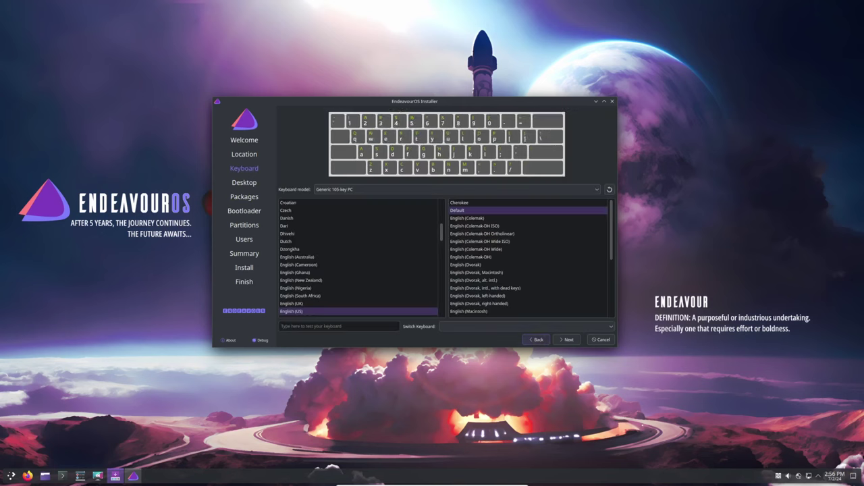
click(536, 339)
key(alt+b)
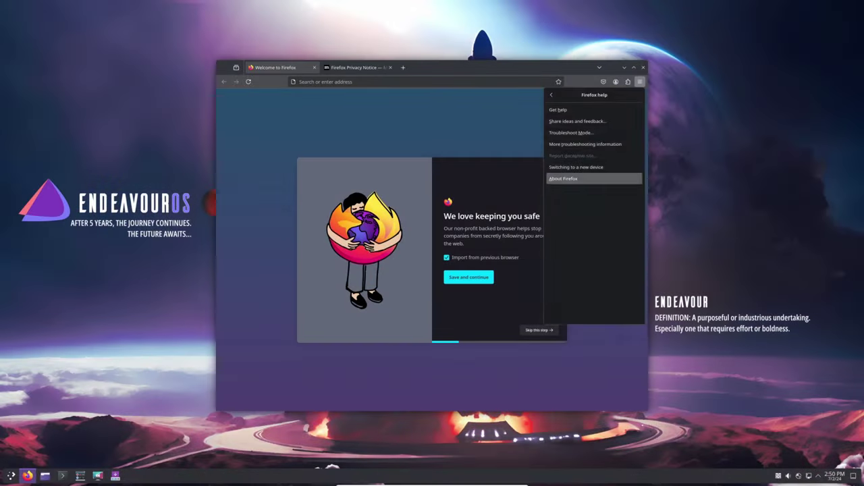
Show the About Firefox information in the Firefox browser
click(594, 179)
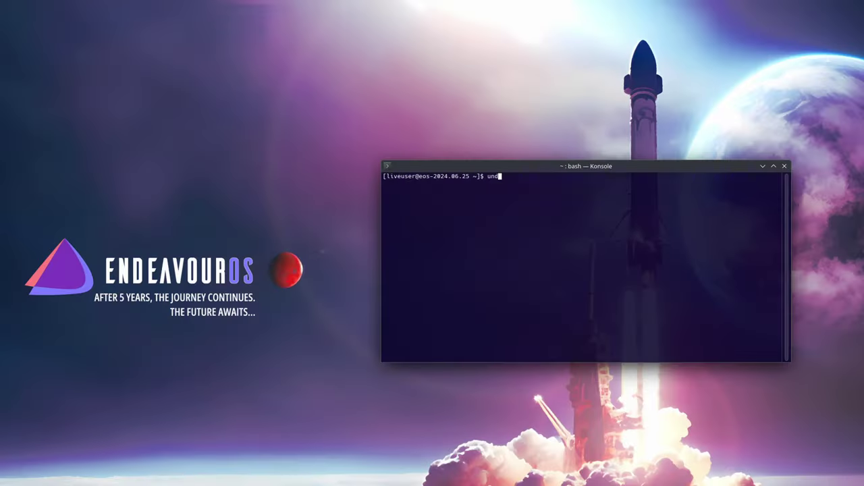
Run uname -a in the Konsole terminal and highlight the kernel information in its output
key(BackSpace)
text(ame -a)
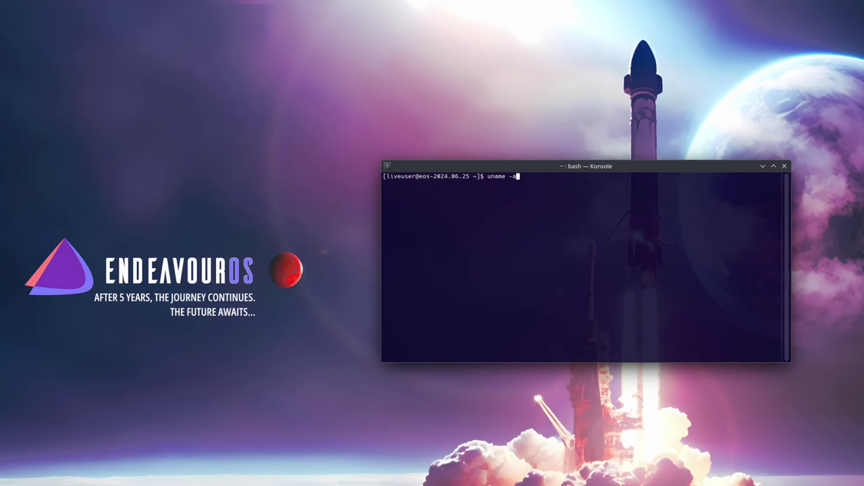
key(Return)
key(Return)
drag(779, 183, 569, 183)
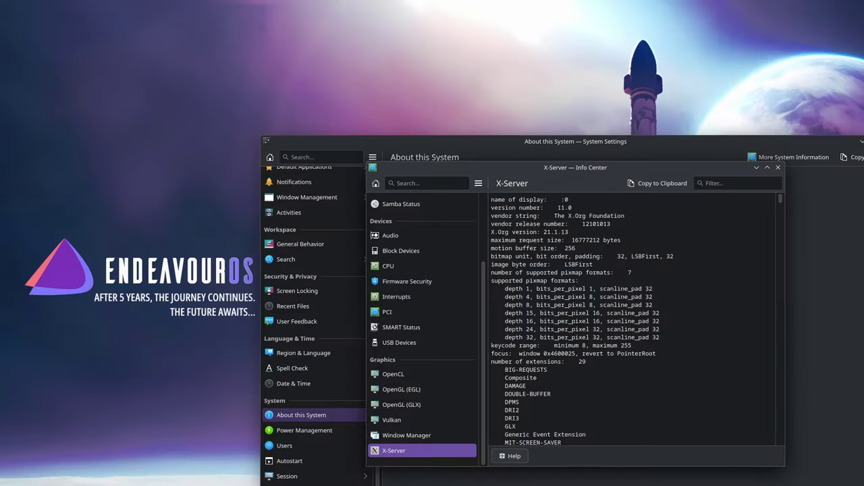
Highlight the X.Org version line in the Info Center's X-Server details
drag(569, 232, 490, 232)
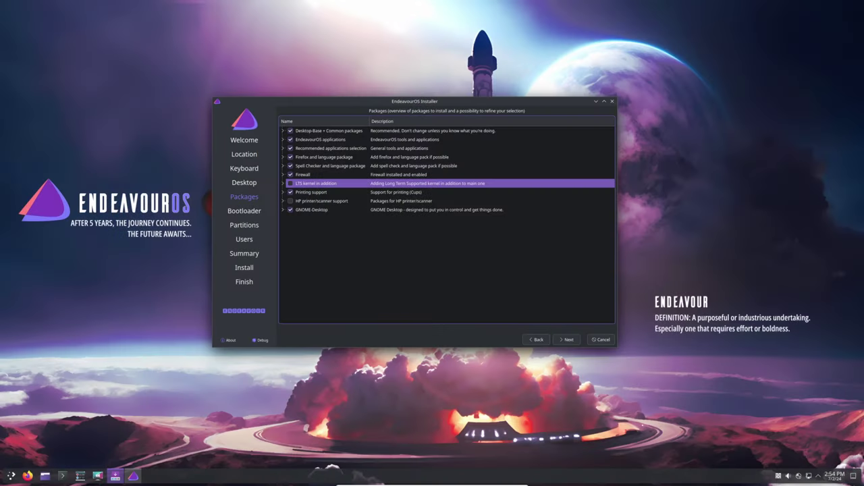
In the installer's package list, select the additional LTS kernel and deselect the Firewall and Spell Checker packages
click(290, 183)
click(290, 174)
click(290, 166)
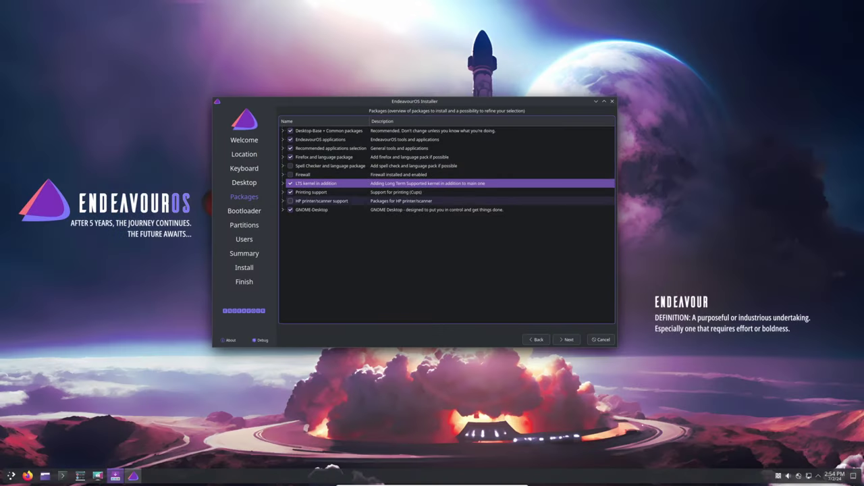
Select HP printer/scanner support and deselect Printing support, the LTS kernel and the Firefox package
click(291, 192)
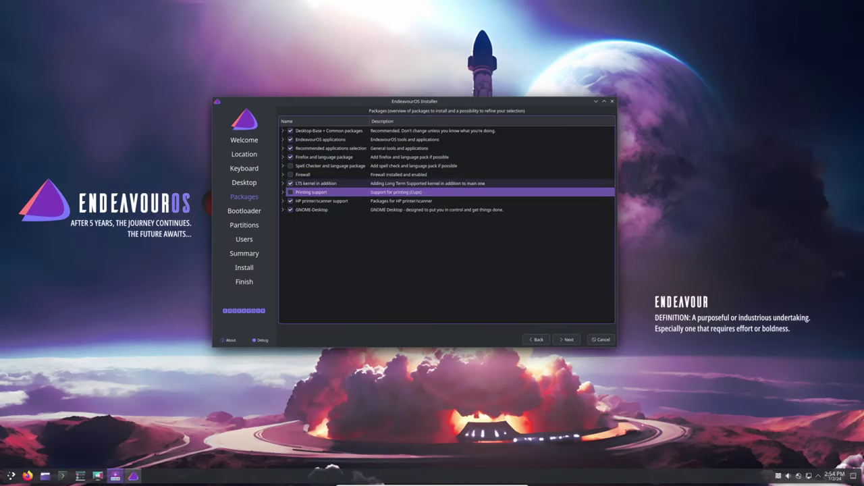
click(290, 183)
click(291, 156)
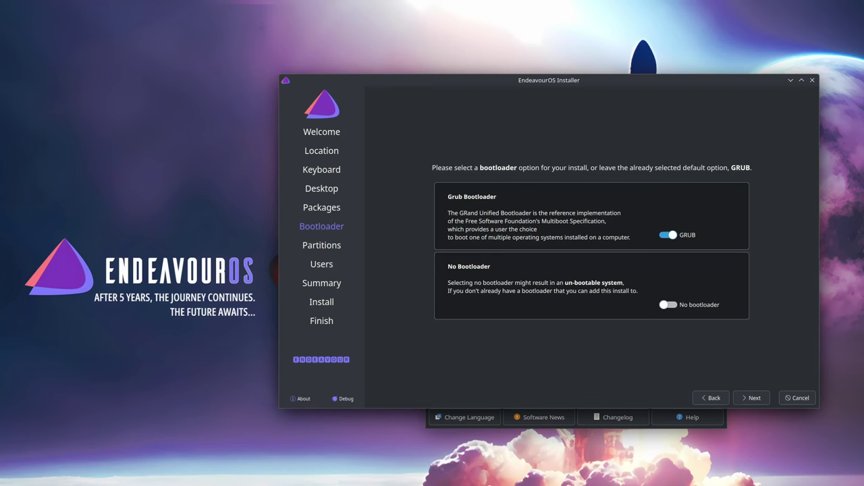
Switch the installer's bootloader option back and forth between GRUB and No bootloader, ending on No bootloader
click(668, 305)
click(668, 235)
click(668, 305)
click(668, 235)
click(688, 417)
click(668, 305)
click(668, 235)
click(667, 304)
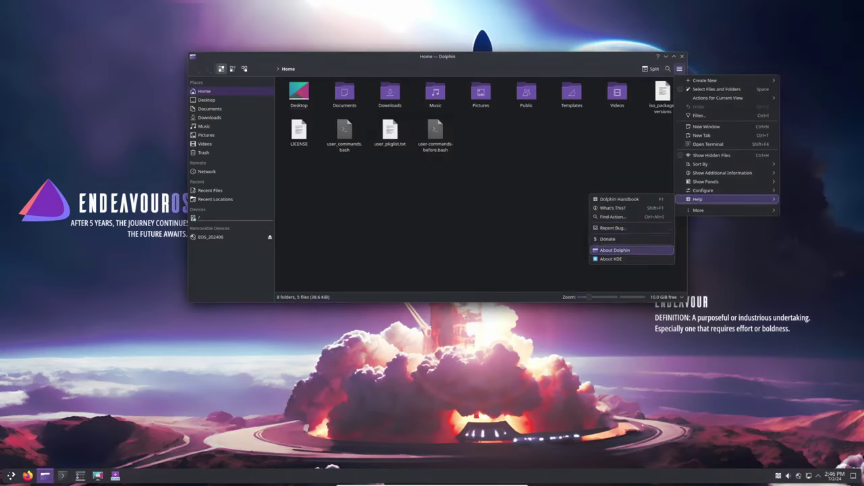
View the About Dolphin information in an enlarged dialog, then close it and the file manager
click(615, 250)
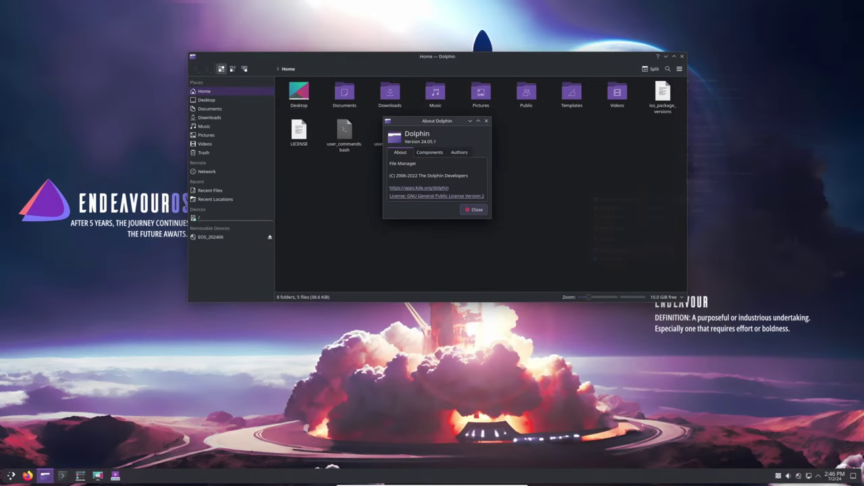
drag(437, 121, 435, 188)
drag(489, 285, 627, 331)
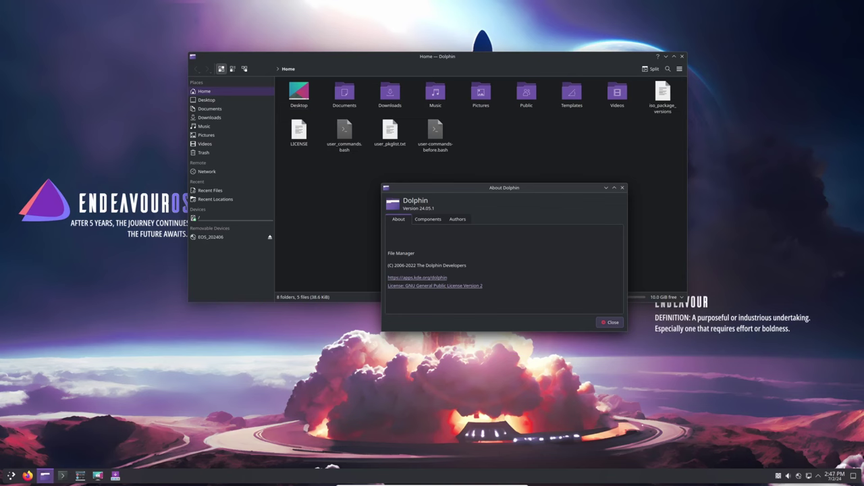
click(622, 187)
click(682, 56)
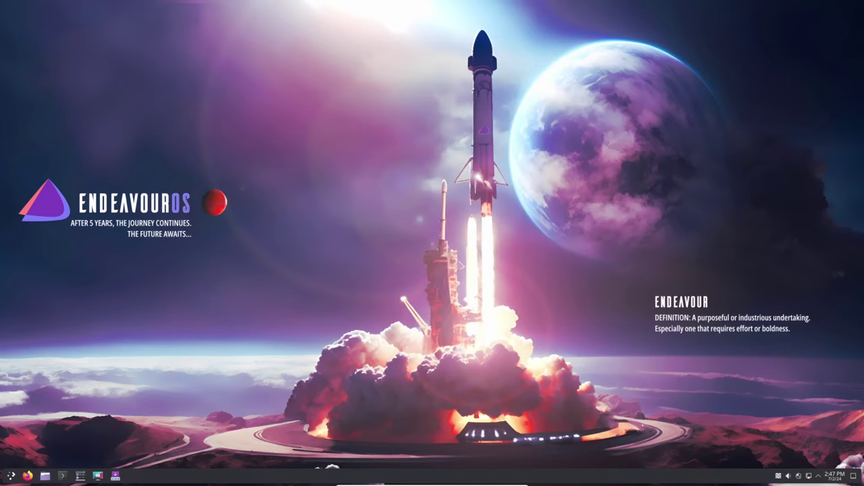
Browse the installed applications, launch EndeavourOS apps info, and dismiss its database update dialog without updating
click(11, 476)
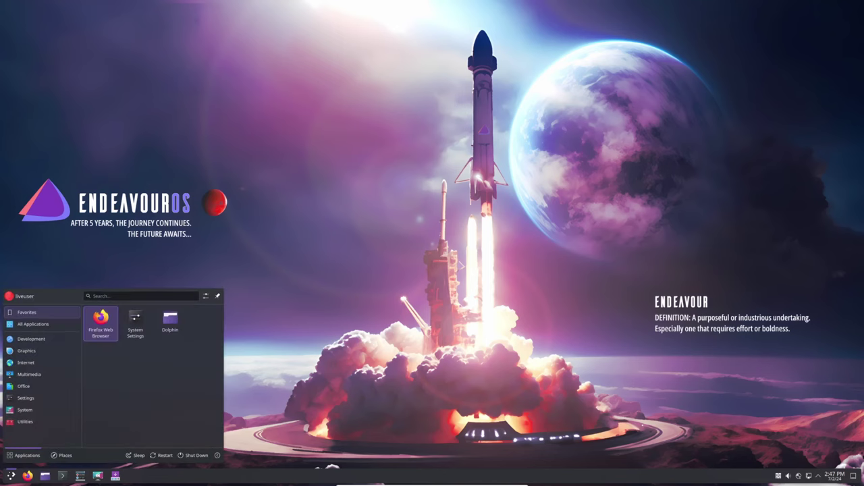
click(42, 398)
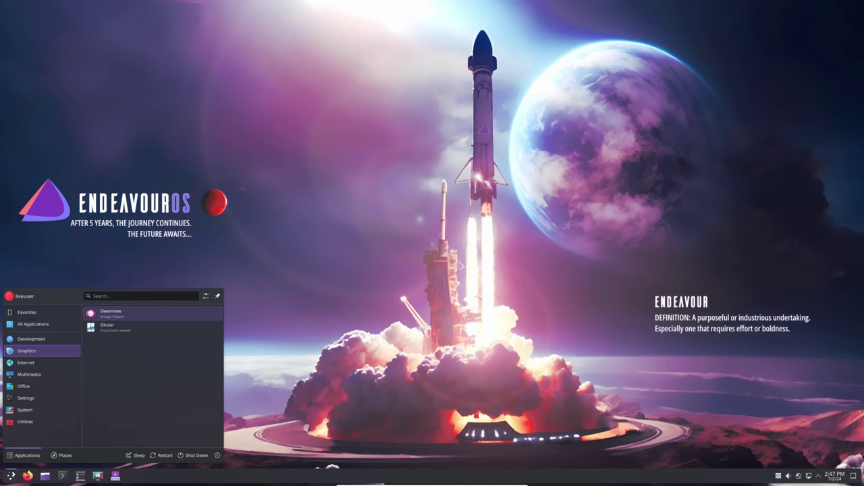
mouse_move(31, 338)
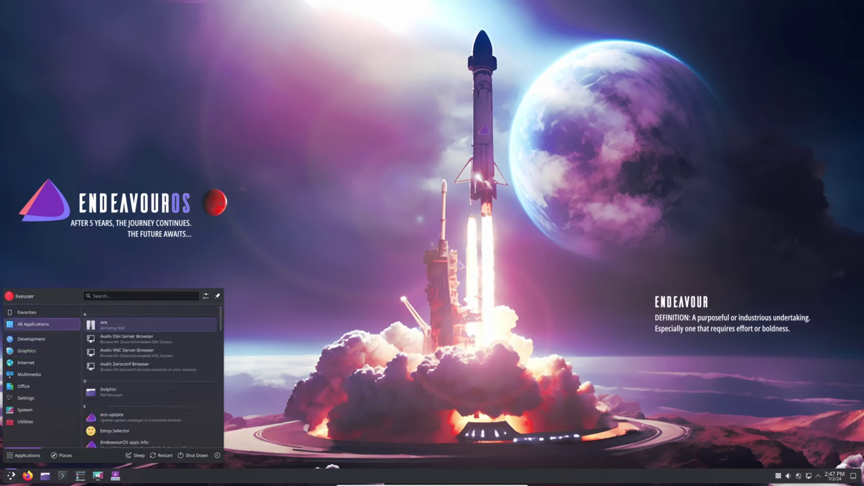
scroll(148, 368, down, 3)
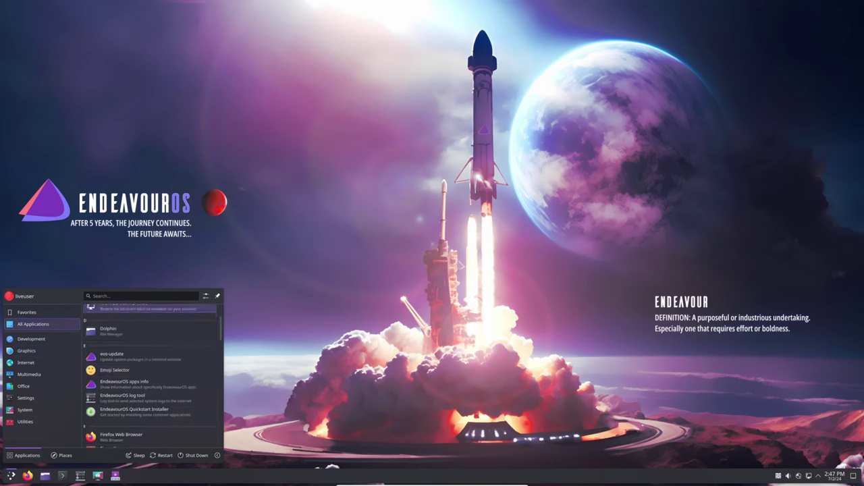
scroll(149, 343, down, 1)
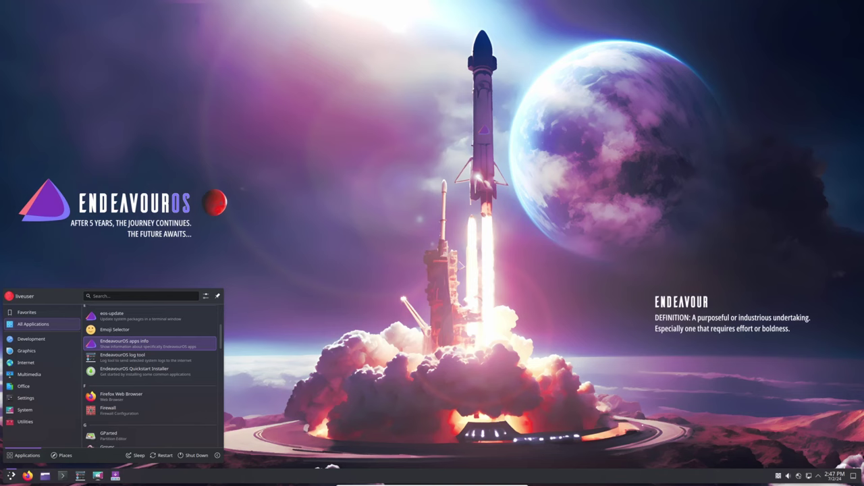
click(148, 343)
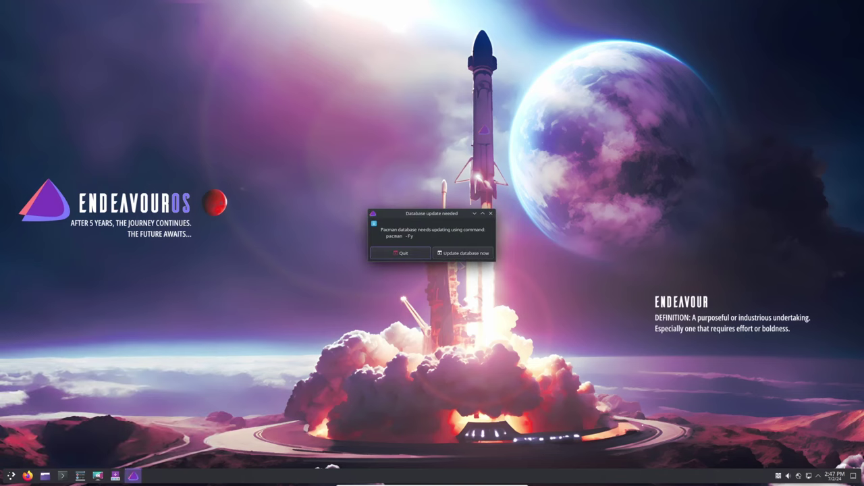
click(491, 214)
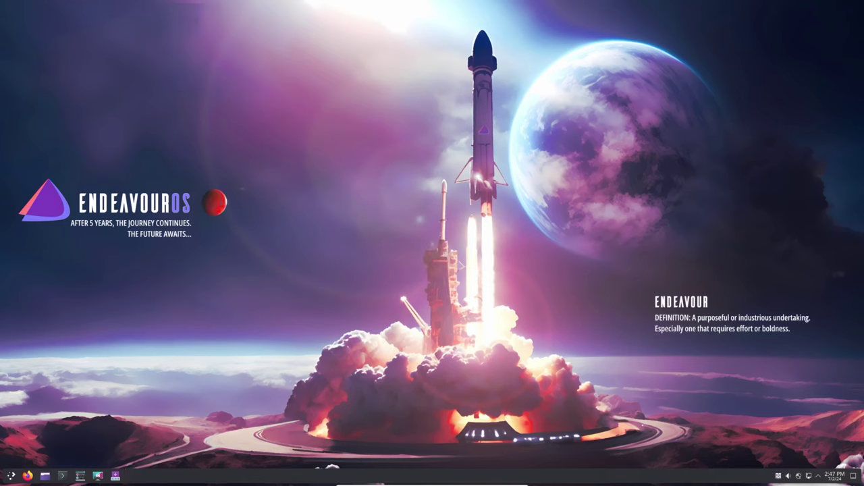
Open System Settings from the application launcher's Settings category, then reposition and enlarge its window
click(11, 475)
mouse_move(42, 397)
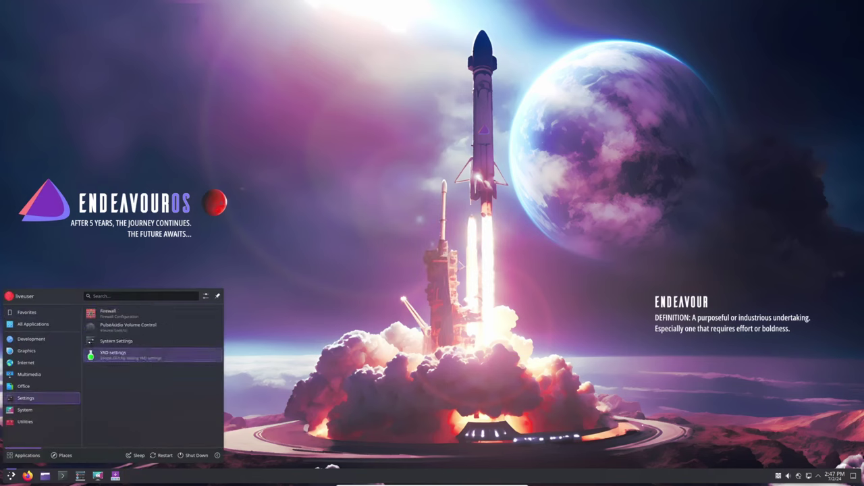
click(143, 342)
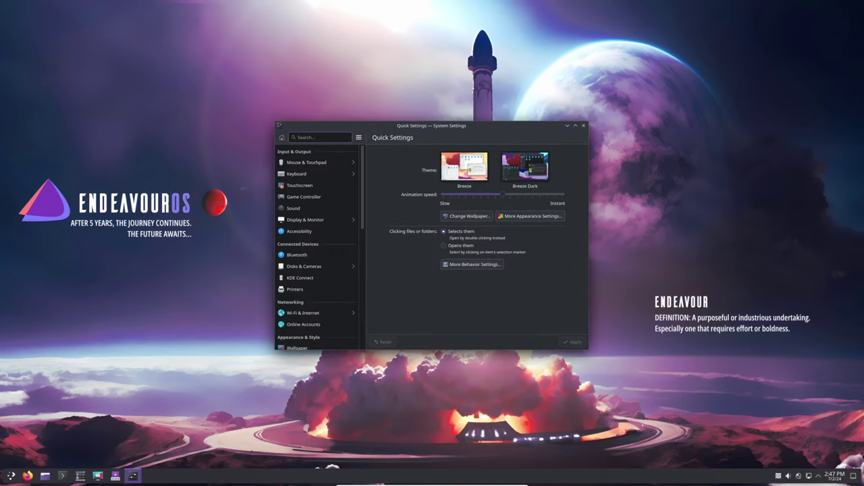
drag(432, 125, 349, 47)
drag(507, 272, 698, 343)
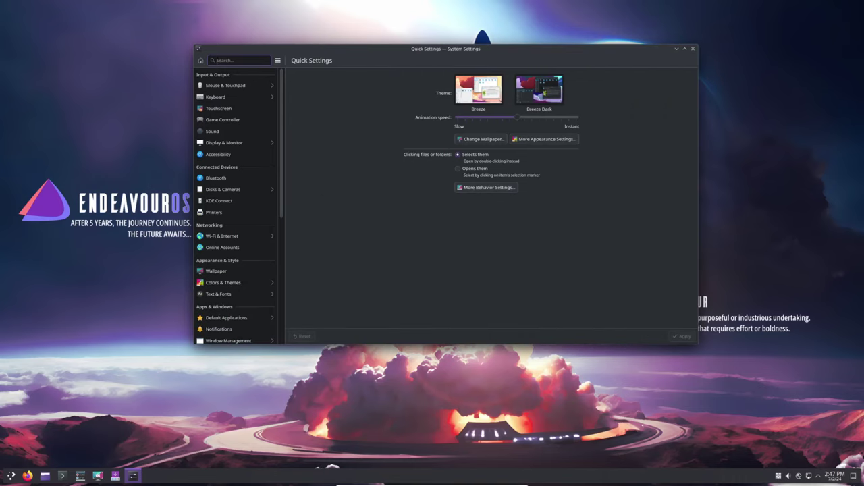